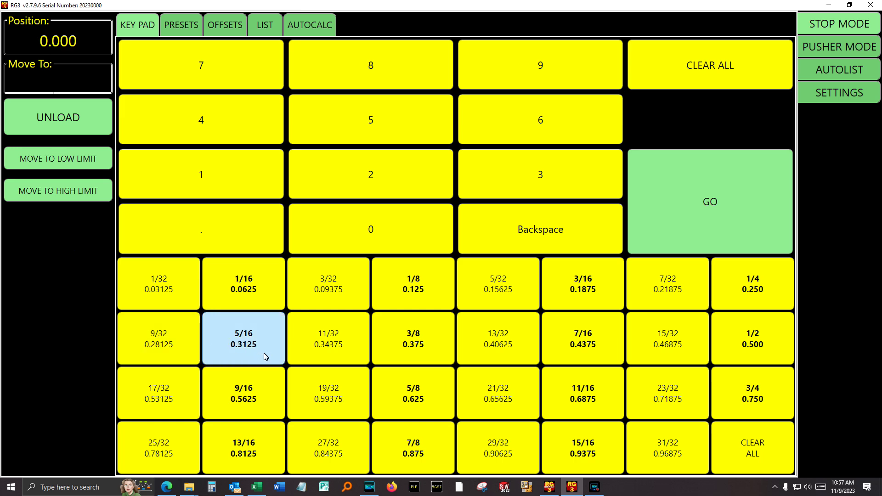
Step: Close the loaded cut list in AutoList mode and create a new cut list from Cut_sheet 1 - Copy (4).csv
{"action": "left_click", "coordinate": [833, 69]}
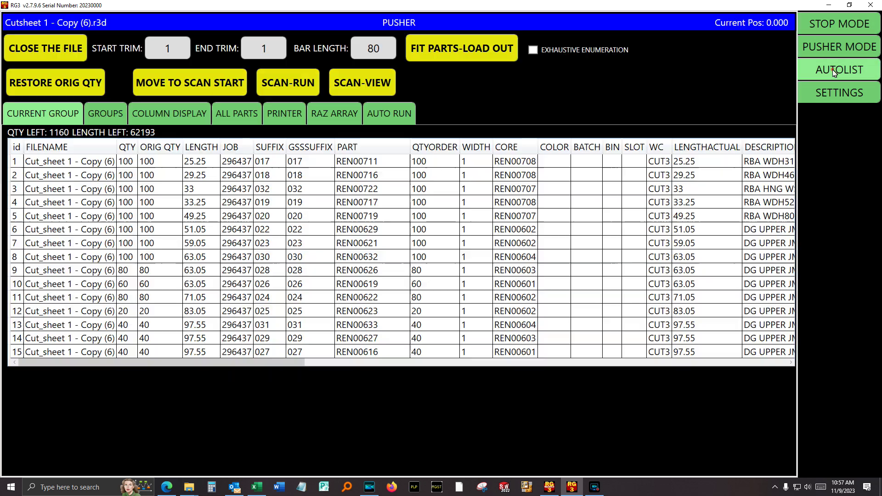
{"action": "left_click", "coordinate": [45, 51]}
{"action": "left_click", "coordinate": [42, 49]}
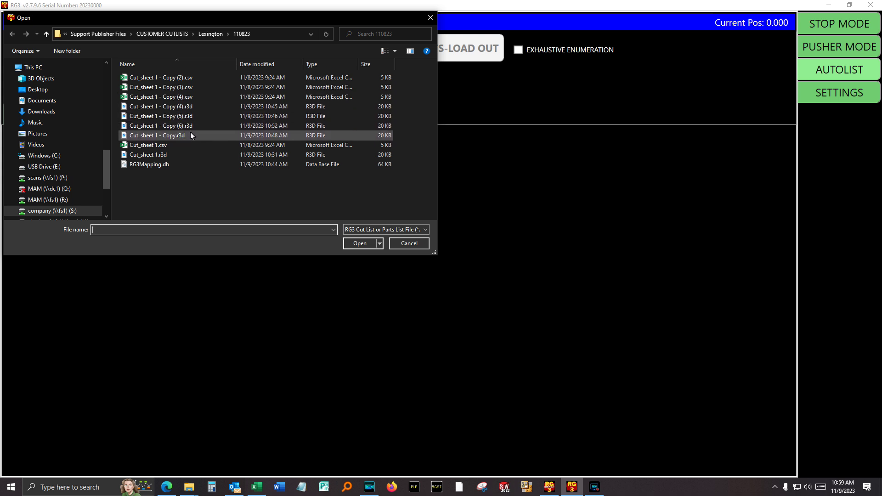
{"action": "left_click", "coordinate": [158, 98]}
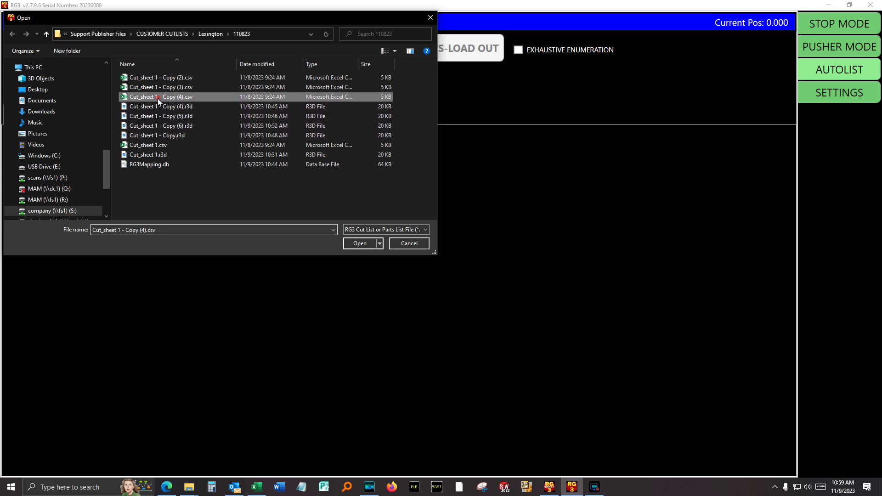
{"action": "left_click", "coordinate": [357, 241]}
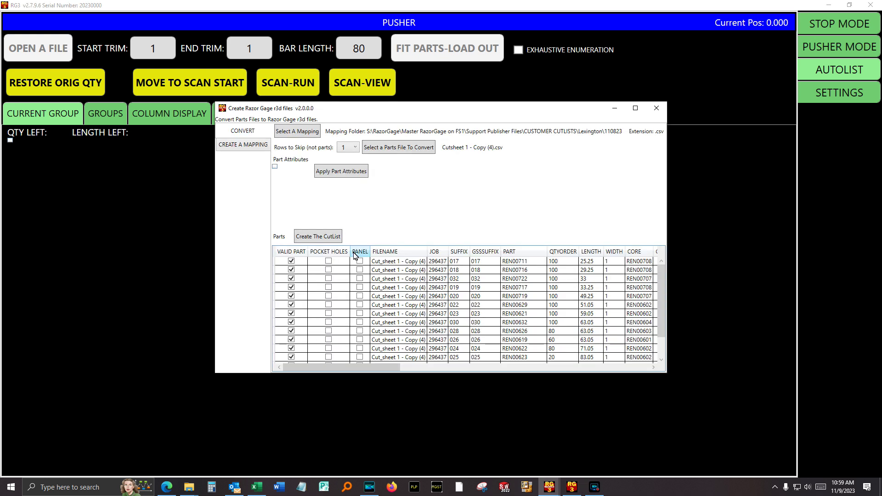
{"action": "left_click", "coordinate": [318, 236]}
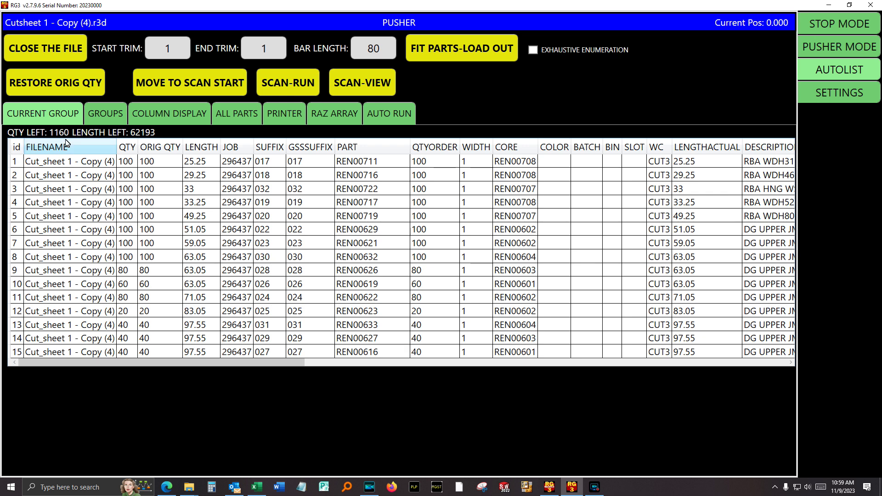
Step: Add CORE to the Group By fields after FILENAME and save the grouping to the mapping
{"action": "left_click", "coordinate": [103, 117]}
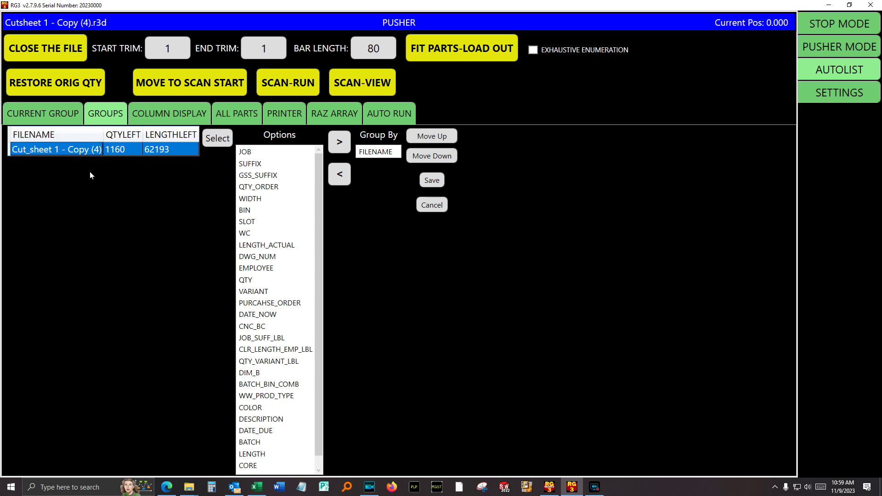
{"action": "left_click", "coordinate": [383, 153]}
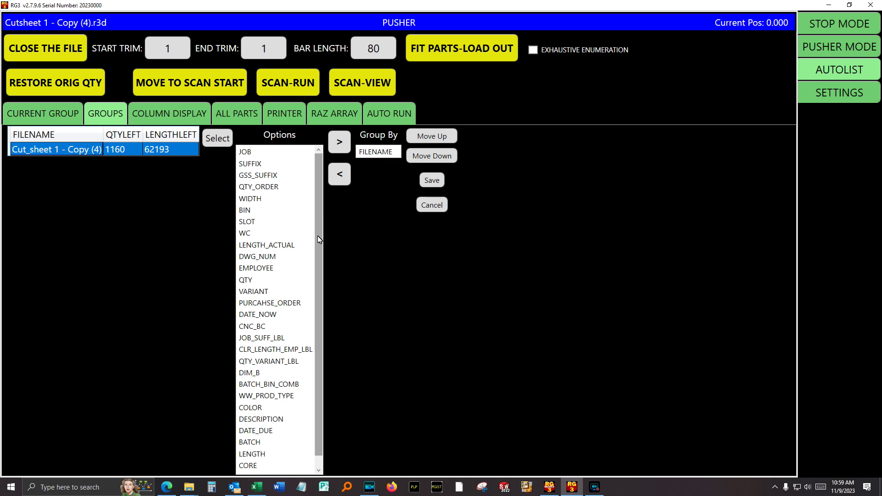
{"action": "left_click", "coordinate": [254, 467]}
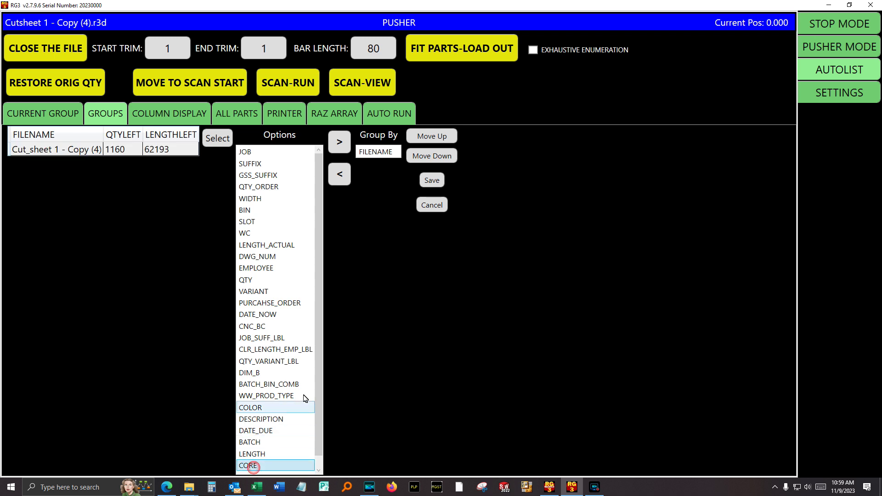
{"action": "left_click", "coordinate": [340, 142]}
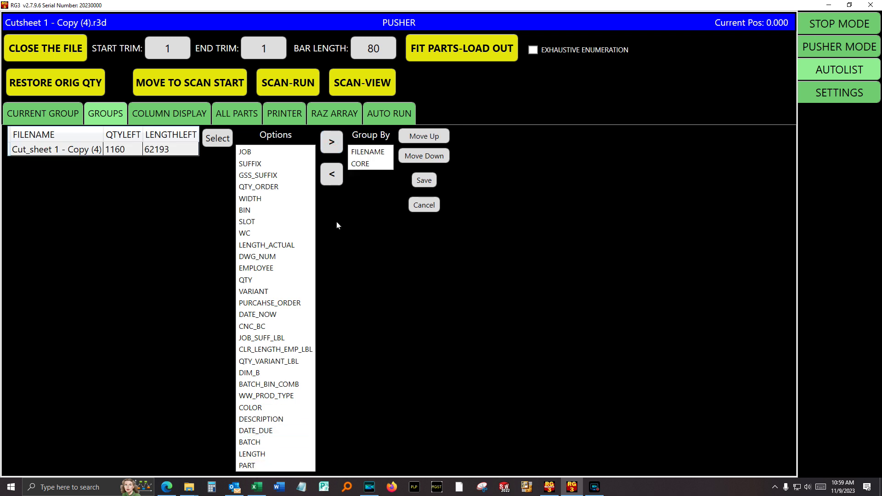
{"action": "left_click", "coordinate": [415, 181]}
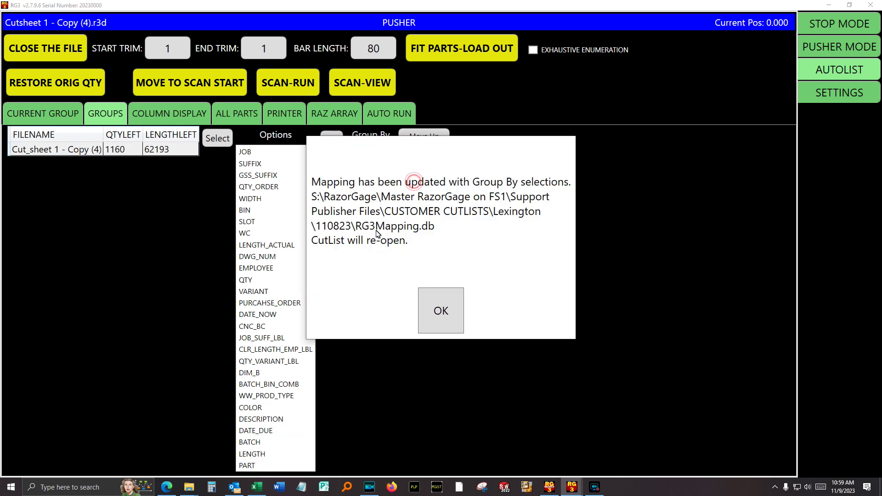
{"action": "left_click", "coordinate": [441, 299]}
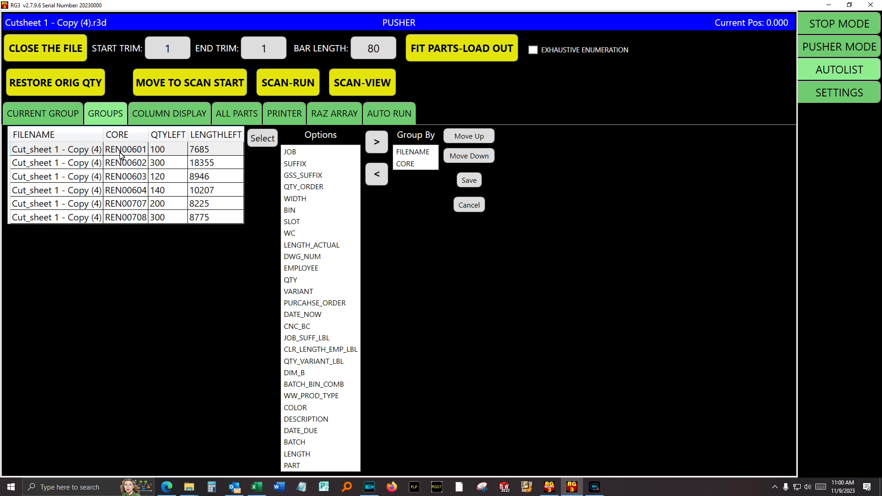
Step: View the parts of the REN00603 core group as the current group
{"action": "left_click", "coordinate": [69, 153]}
{"action": "left_click", "coordinate": [65, 177]}
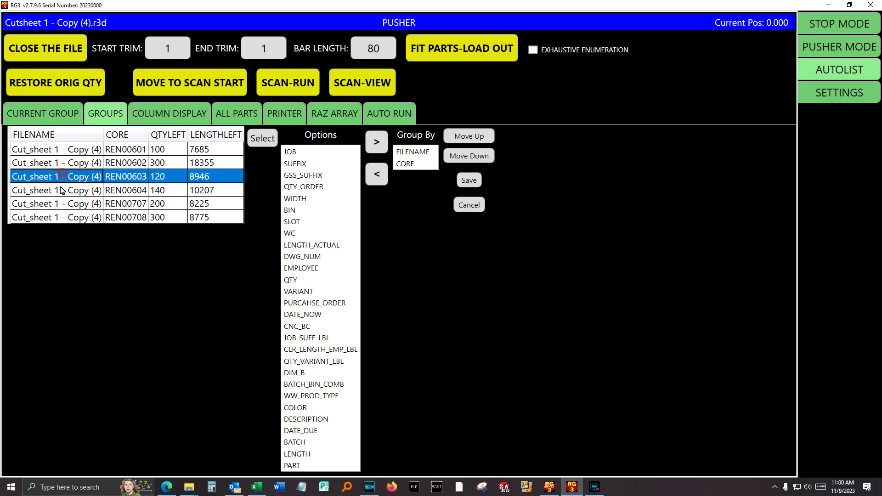
{"action": "left_click", "coordinate": [39, 115]}
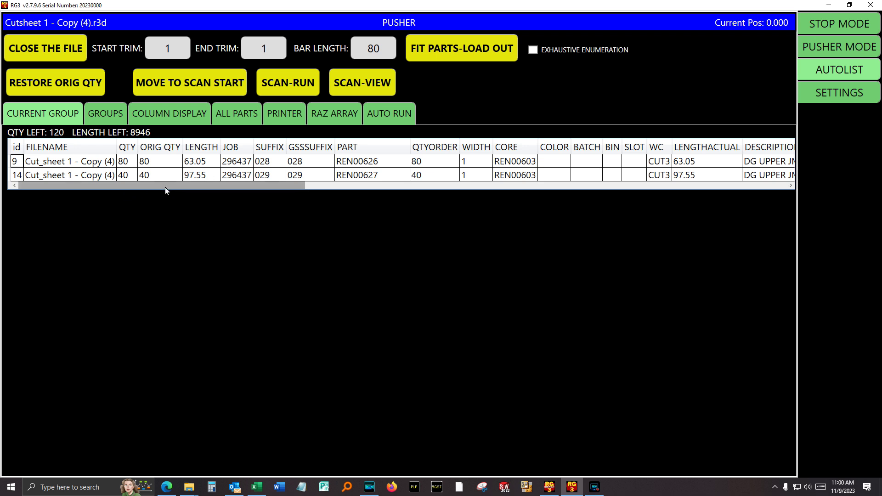
Step: Try to show the REN00602 core group's parts in the current group by highlighting its row
{"action": "left_click", "coordinate": [106, 118]}
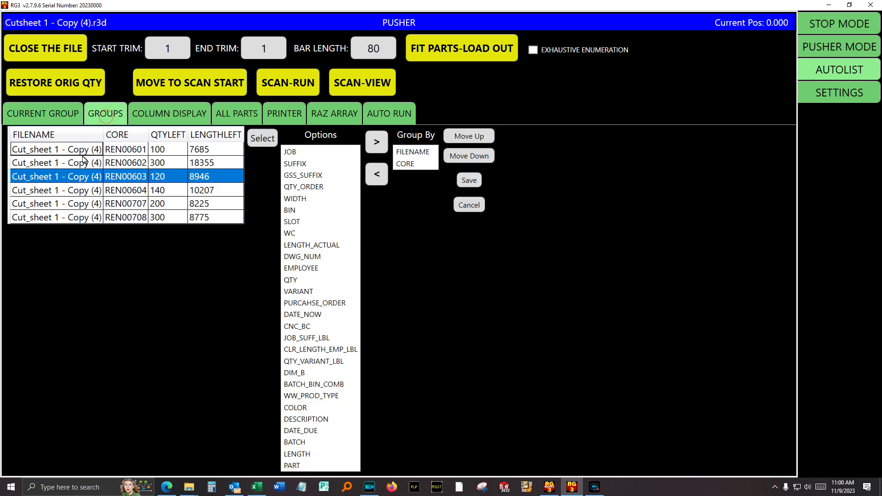
{"action": "left_click", "coordinate": [68, 161]}
{"action": "left_click", "coordinate": [59, 120]}
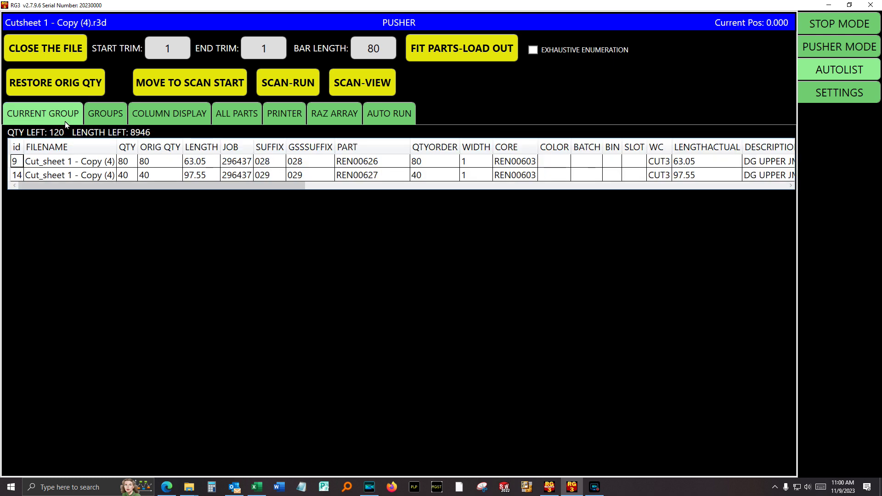
Step: Load the REN00601 core group as the current group to view its parts
{"action": "left_click", "coordinate": [92, 119]}
{"action": "left_click", "coordinate": [85, 153]}
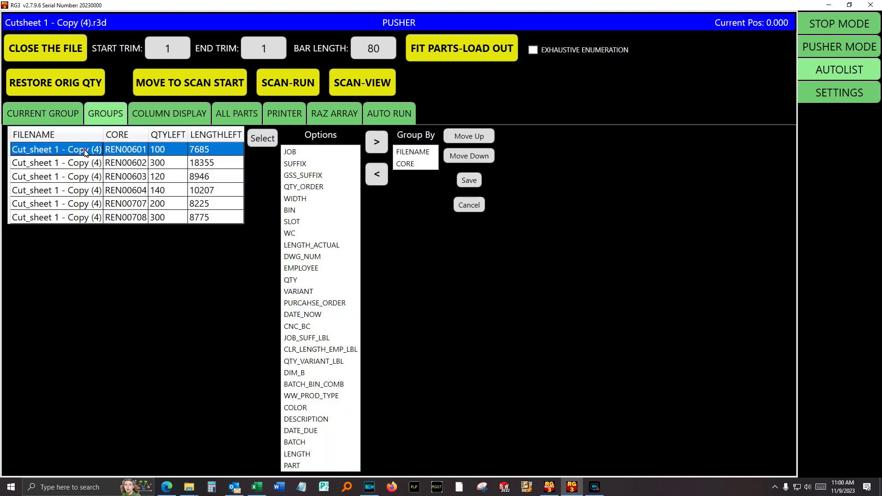
{"action": "left_click", "coordinate": [268, 141]}
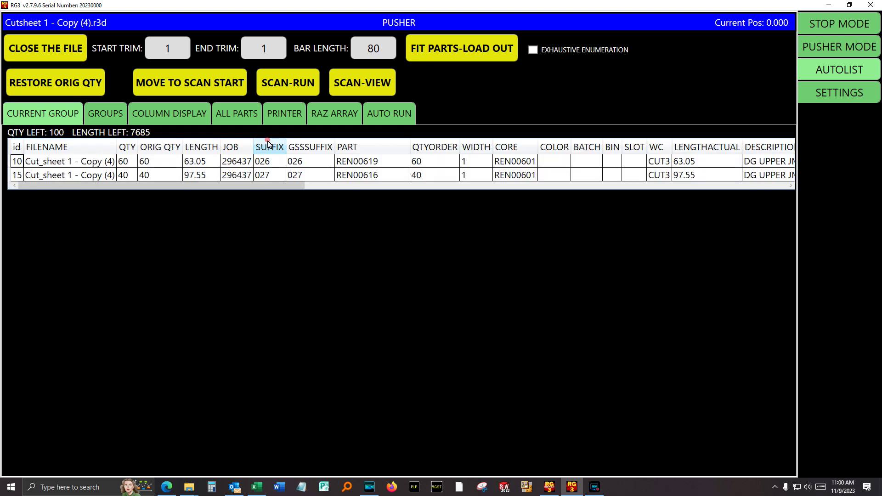
Step: Load the REN00707 core group as the current group and review its part rows
{"action": "left_click", "coordinate": [88, 114]}
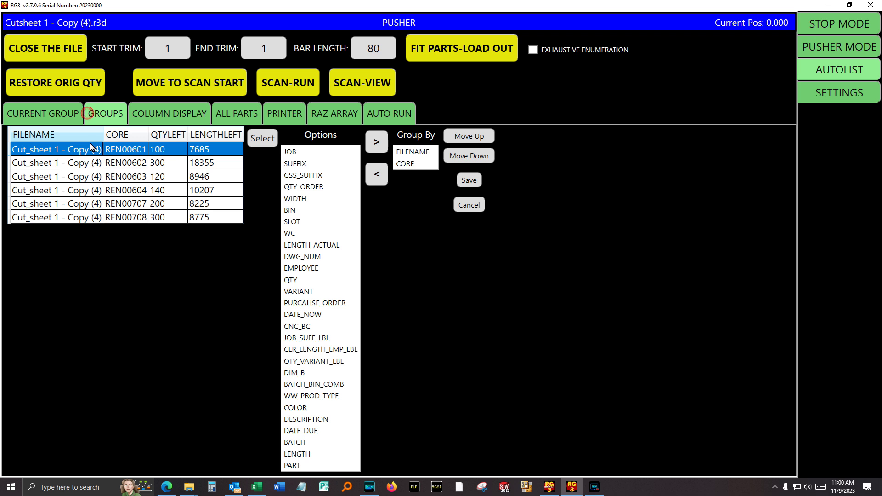
{"action": "left_click", "coordinate": [69, 205]}
{"action": "left_click", "coordinate": [260, 136]}
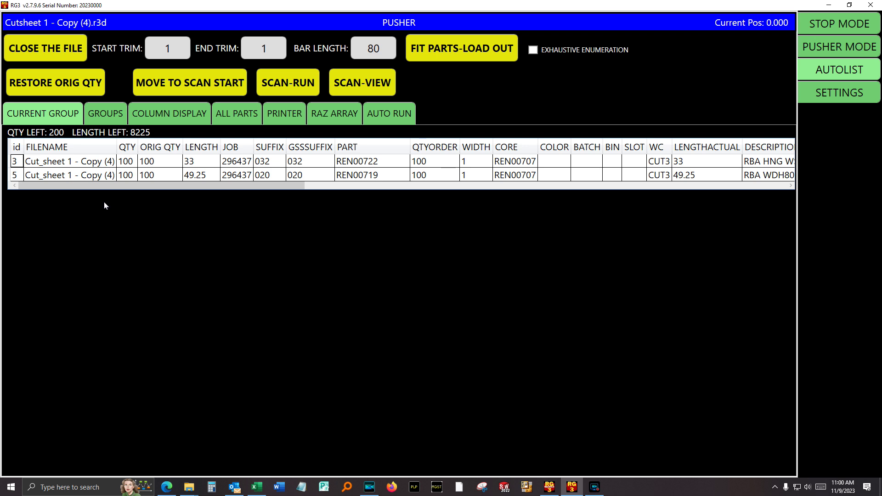
{"action": "left_click", "coordinate": [109, 119]}
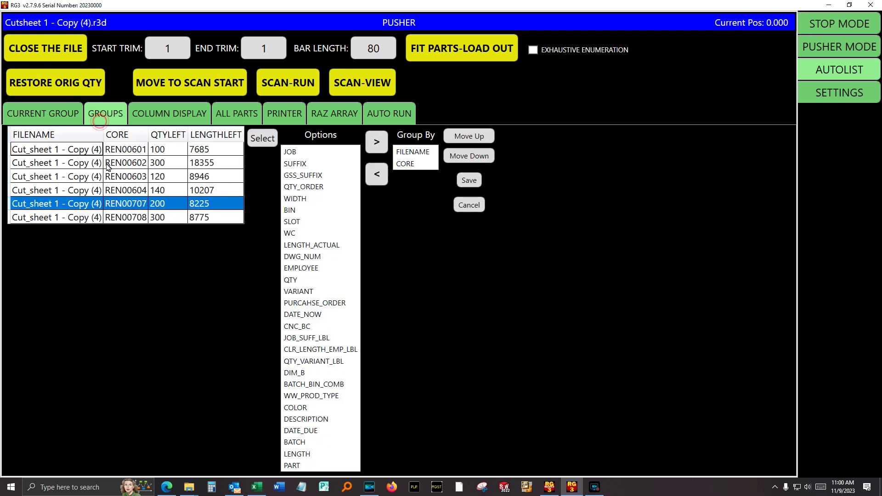
{"action": "left_click", "coordinate": [47, 112]}
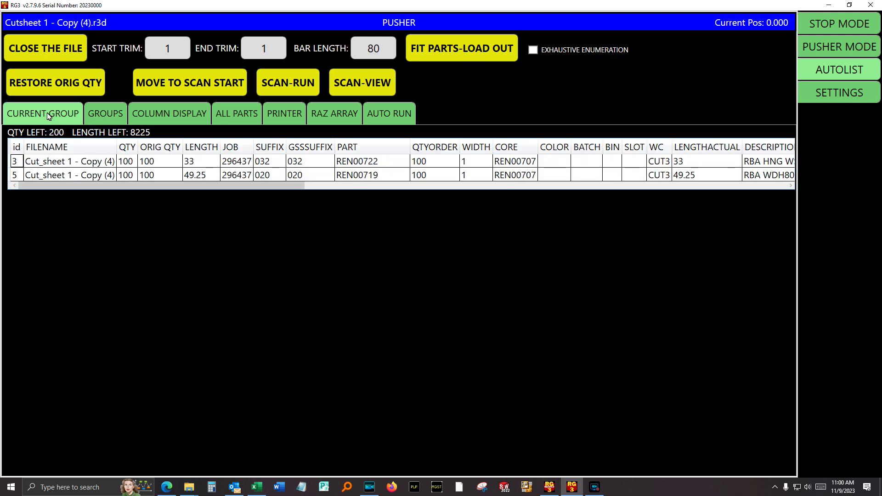
{"action": "left_click_drag", "start_coordinate": [178, 189], "coordinate": [90, 182]}
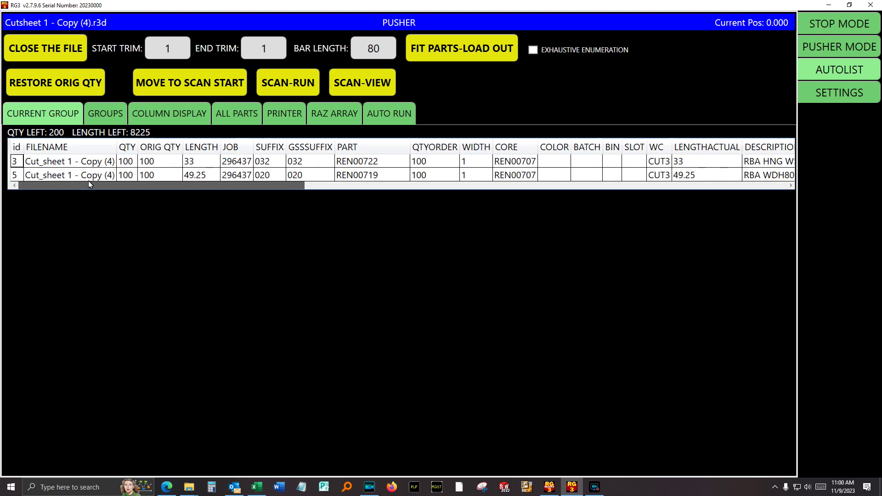
Step: Move LENGTH_ACTUAL, DATE_DUE, EMPLOYEE and PURCAHSE_ORDER to the columns to hide
{"action": "left_click", "coordinate": [167, 118]}
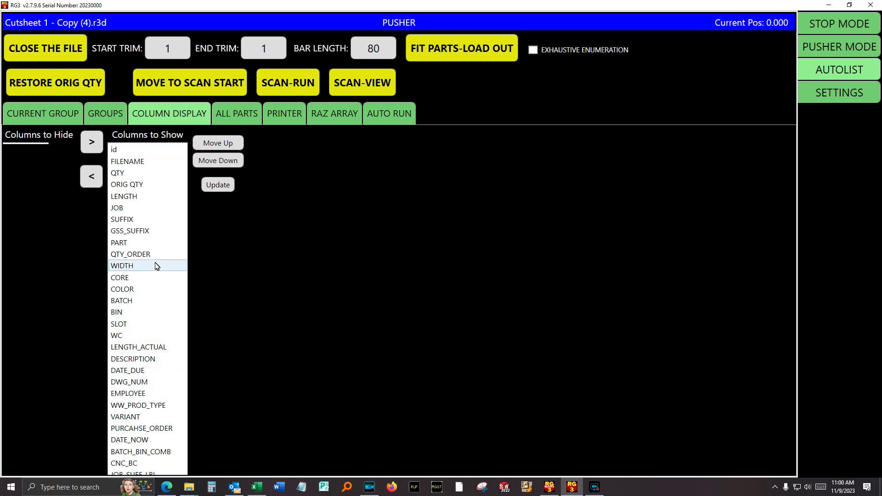
{"action": "left_click", "coordinate": [138, 348]}
{"action": "left_click", "coordinate": [89, 177]}
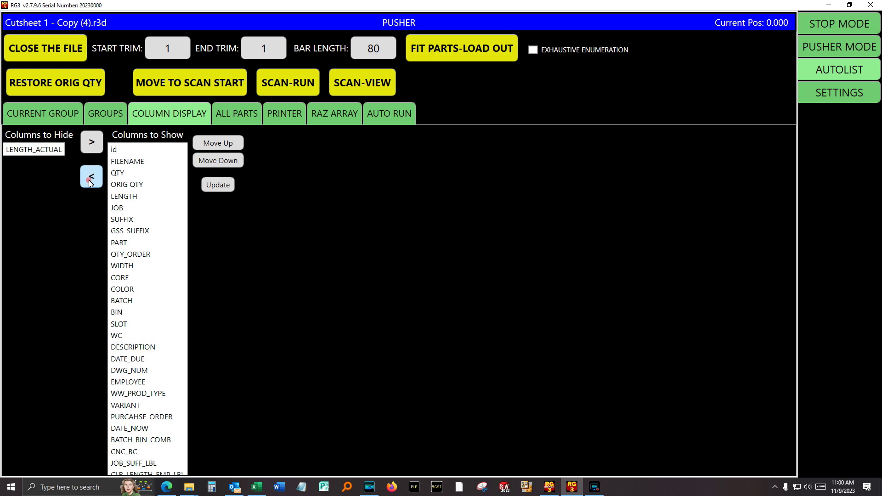
{"action": "left_click", "coordinate": [117, 359]}
{"action": "left_click", "coordinate": [90, 177]}
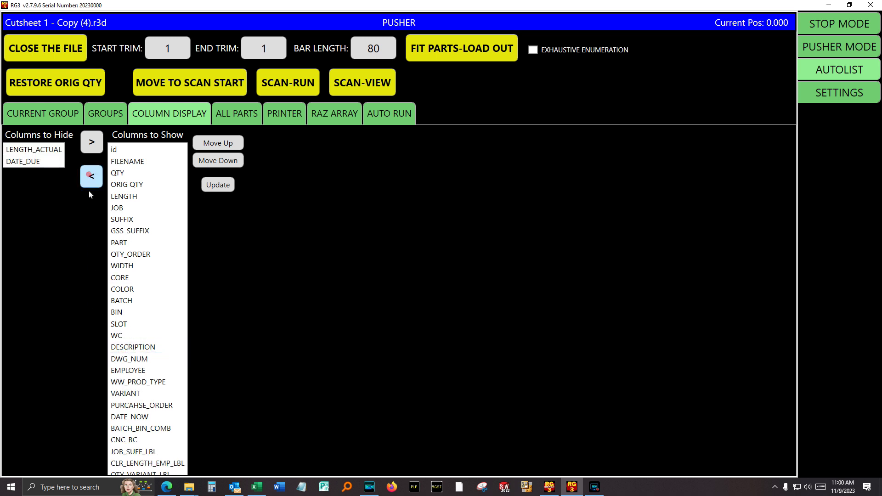
{"action": "left_click", "coordinate": [120, 371]}
{"action": "left_click", "coordinate": [88, 175]}
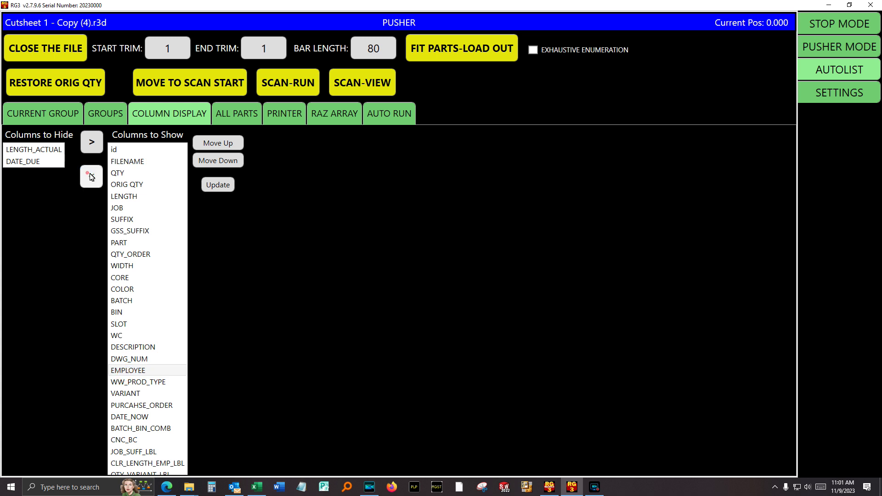
{"action": "left_click", "coordinate": [127, 395]}
{"action": "left_click", "coordinate": [88, 183]}
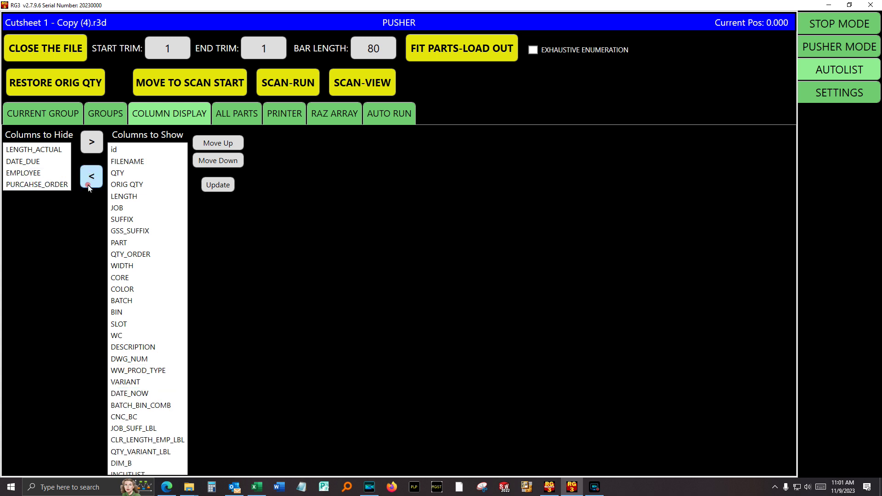
Step: Move DATE_NOW, VARIANT and INCUTLIST to the columns to hide
{"action": "left_click", "coordinate": [119, 395]}
{"action": "left_click", "coordinate": [93, 180]}
{"action": "left_click", "coordinate": [121, 382]}
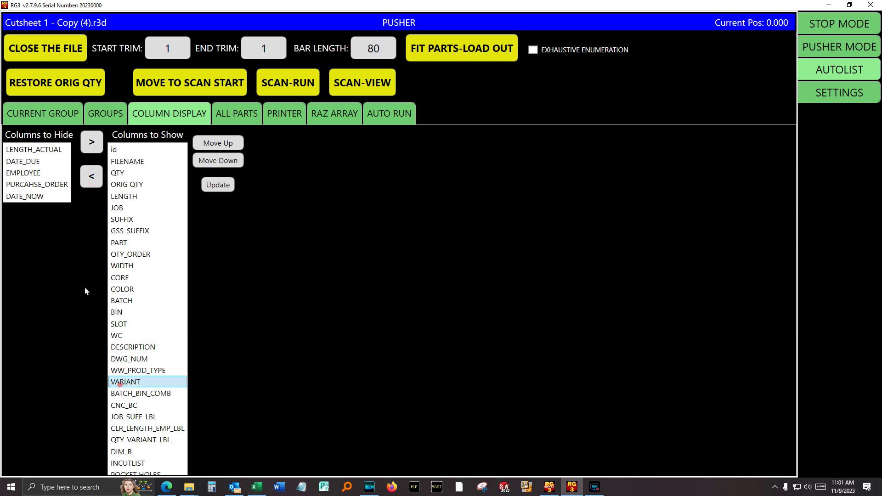
{"action": "left_click", "coordinate": [84, 183]}
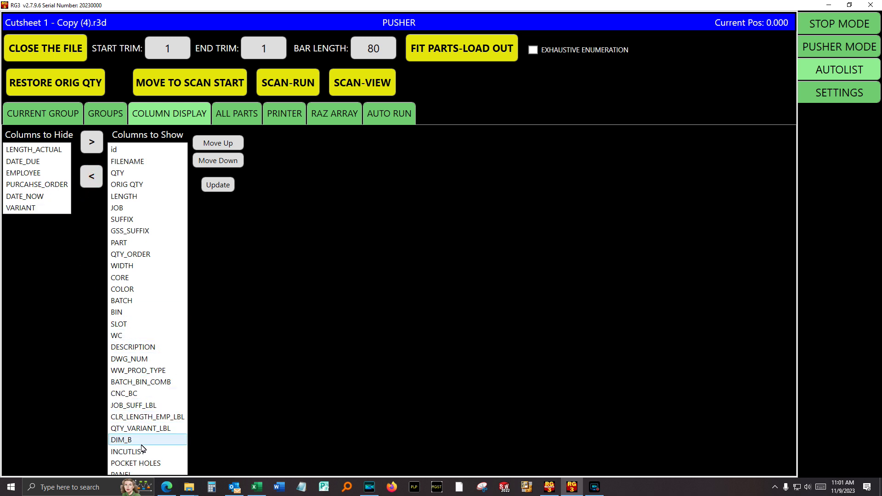
{"action": "left_click", "coordinate": [127, 451]}
{"action": "left_click", "coordinate": [90, 182]}
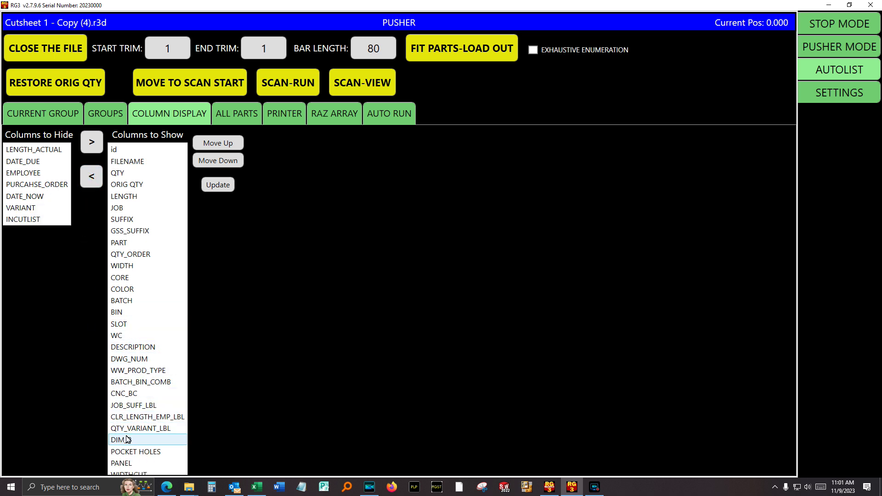
Step: Move POCKET HOLES, PANEL, WIDTHCUT and WIDTHLEFT to the columns to hide
{"action": "left_click", "coordinate": [127, 451]}
{"action": "left_click", "coordinate": [91, 180]}
{"action": "left_click", "coordinate": [124, 453]}
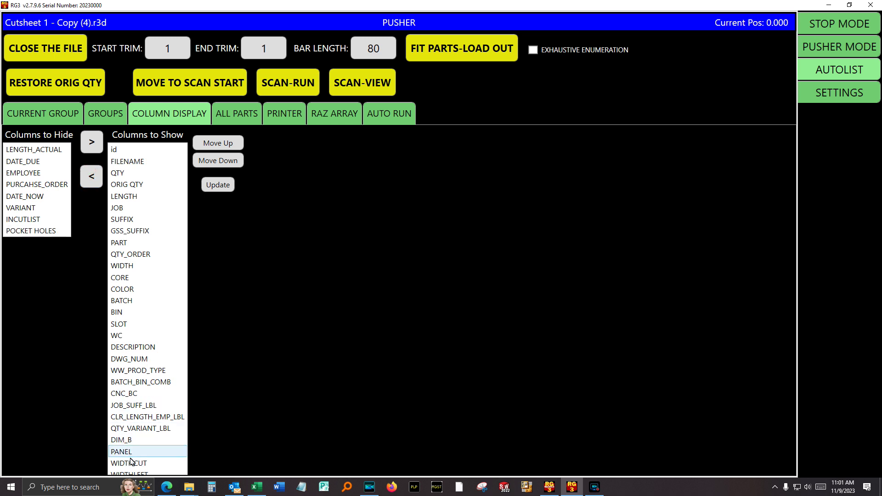
{"action": "left_click", "coordinate": [91, 177]}
{"action": "left_click", "coordinate": [127, 452]}
{"action": "left_click", "coordinate": [90, 176]}
{"action": "left_click", "coordinate": [131, 452]}
{"action": "left_click", "coordinate": [92, 177]}
Step: Update the column display with CNC_BC also hidden, and check the remaining columns of the current group
{"action": "left_click", "coordinate": [128, 396]}
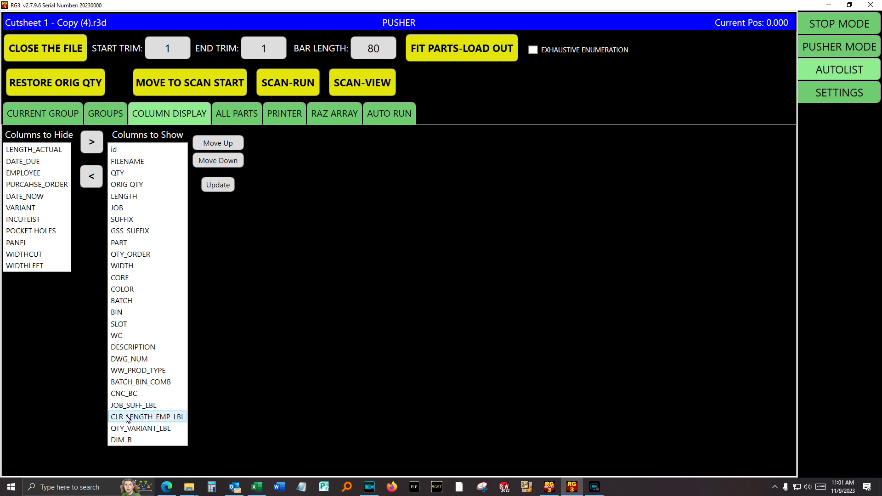
{"action": "left_click", "coordinate": [127, 394]}
{"action": "left_click", "coordinate": [92, 177]}
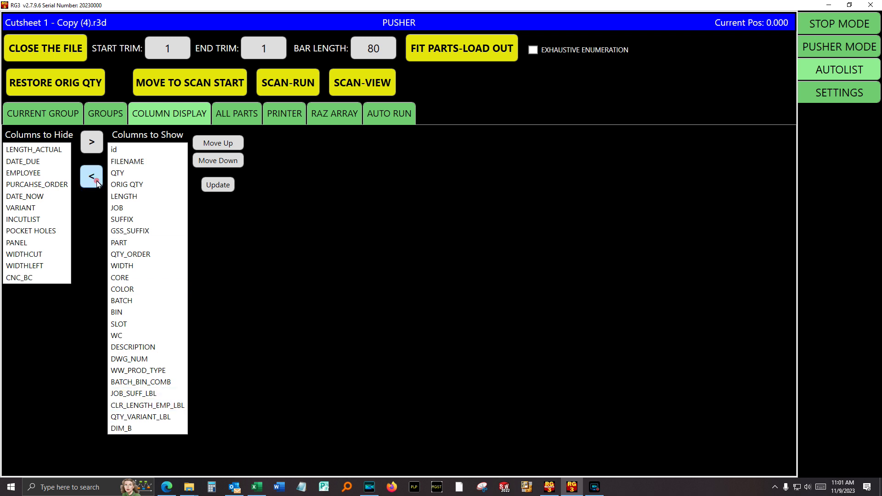
{"action": "left_click", "coordinate": [216, 185]}
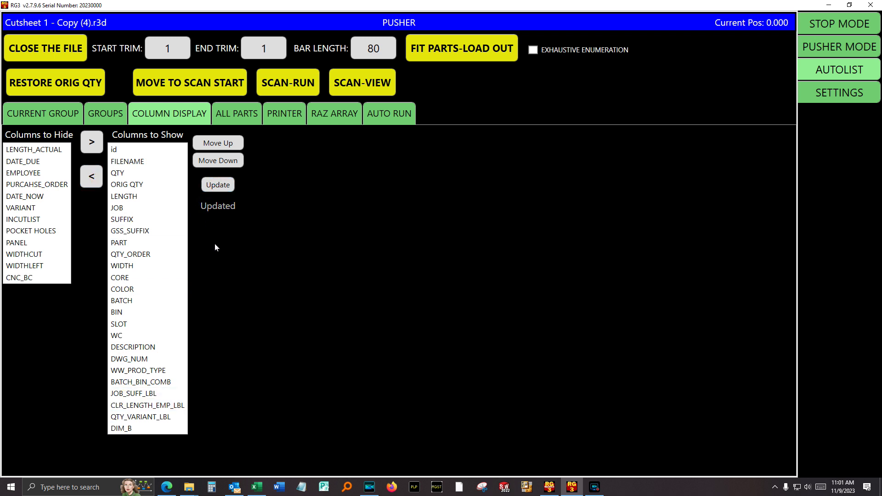
{"action": "left_click", "coordinate": [59, 104]}
{"action": "left_click_drag", "start_coordinate": [457, 186], "coordinate": [777, 178]}
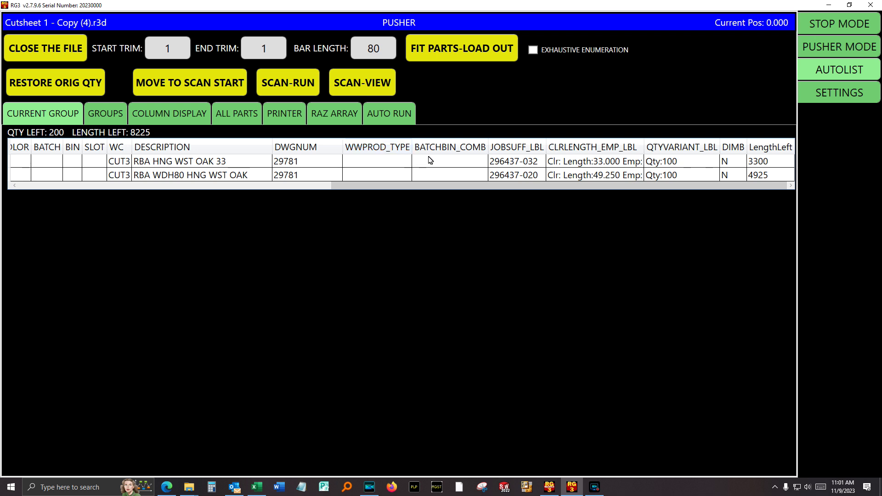
Step: Move BATCH_BIN_COMB and WW_PROD_TYPE to the columns to hide
{"action": "left_click", "coordinate": [166, 119]}
{"action": "left_click", "coordinate": [151, 382]}
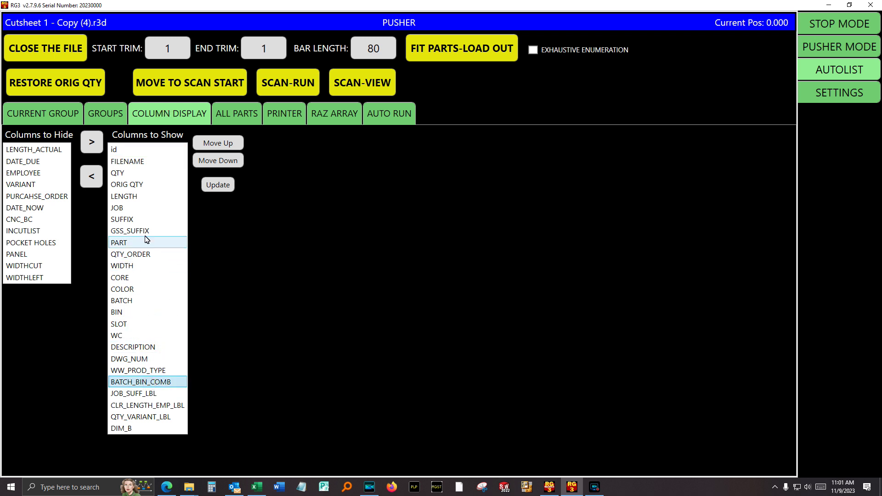
{"action": "left_click", "coordinate": [91, 176]}
{"action": "left_click", "coordinate": [138, 372]}
{"action": "left_click", "coordinate": [91, 178]}
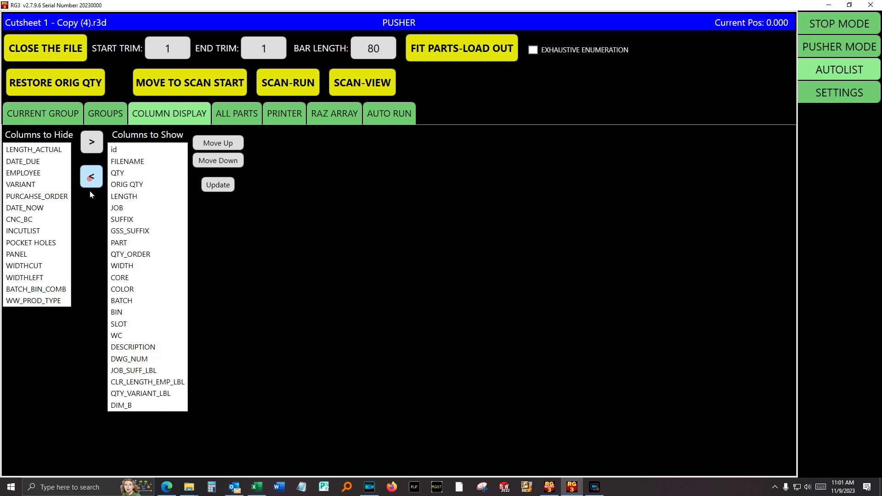
Step: Move BATCH, BIN and SLOT to the columns to hide
{"action": "left_click", "coordinate": [130, 301]}
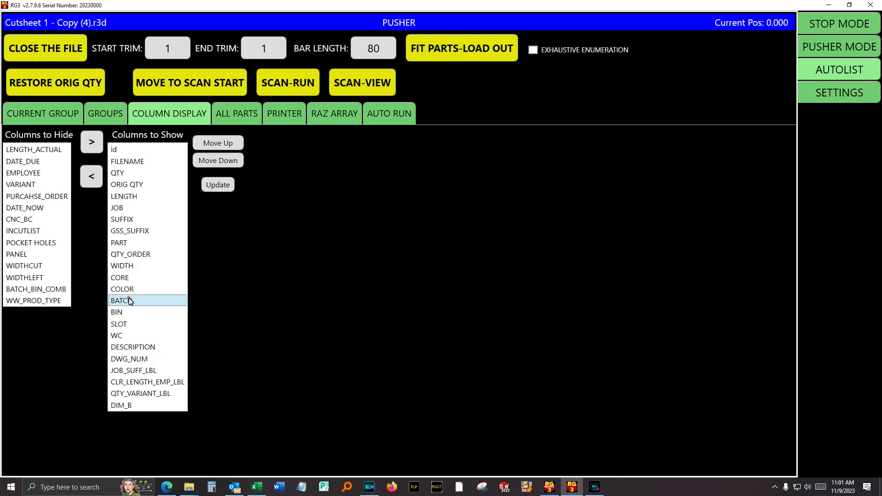
{"action": "left_click", "coordinate": [92, 179]}
{"action": "left_click", "coordinate": [113, 301]}
{"action": "left_click", "coordinate": [92, 177]}
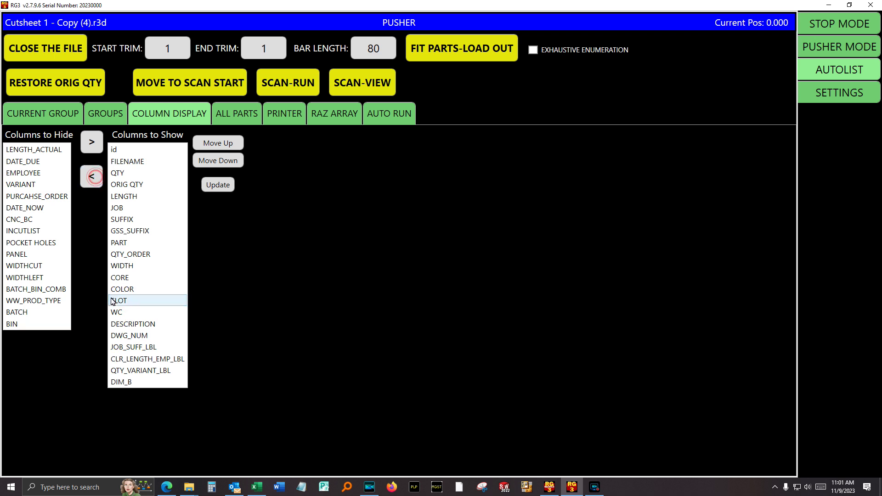
{"action": "left_click", "coordinate": [92, 179]}
Step: Update the column display and check the current group's columns through to LengthLeft
{"action": "left_click", "coordinate": [217, 186]}
{"action": "left_click", "coordinate": [66, 113]}
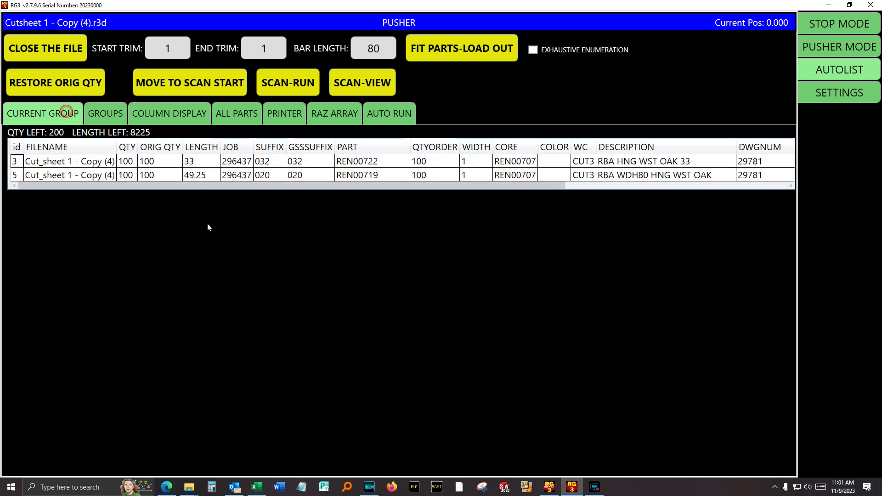
{"action": "mouse_move", "coordinate": [392, 187]}
{"action": "left_mouse_down"}
{"action": "mouse_move", "coordinate": [718, 182]}
{"action": "mouse_move", "coordinate": [489, 198]}
{"action": "mouse_move", "coordinate": [389, 193]}
{"action": "left_mouse_up"}
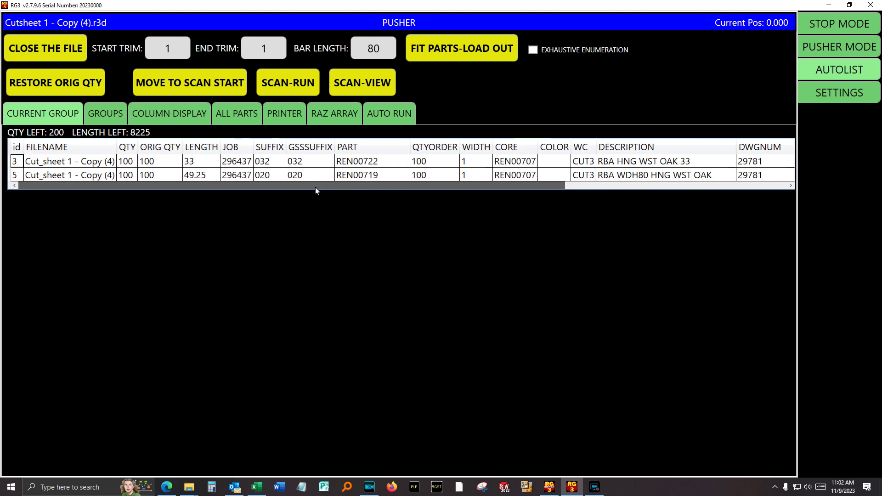
{"action": "left_click_drag", "start_coordinate": [316, 188], "coordinate": [650, 201]}
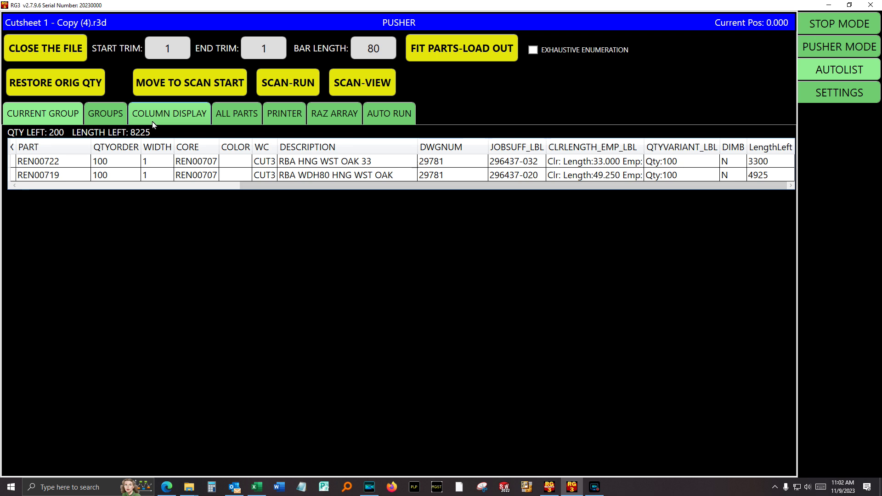
Step: Review the full parts list and the column setup, and save the grouping by FILENAME and CORE
{"action": "left_click", "coordinate": [234, 114]}
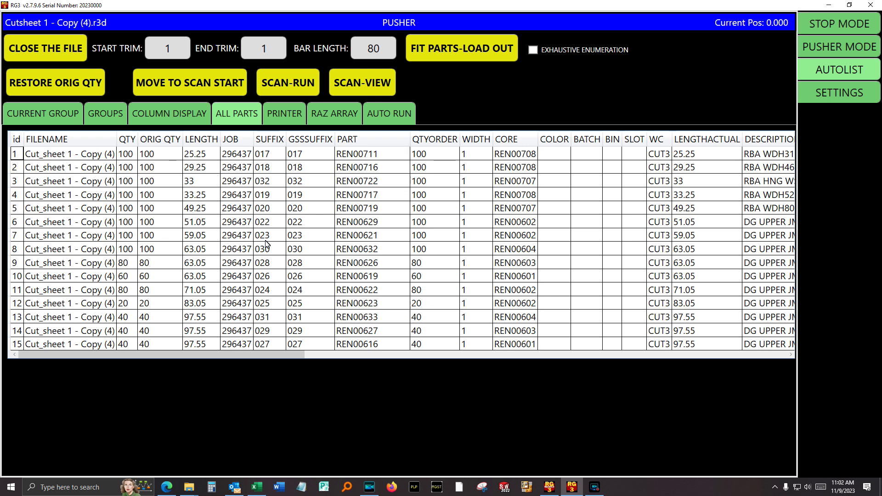
{"action": "left_click", "coordinate": [162, 117]}
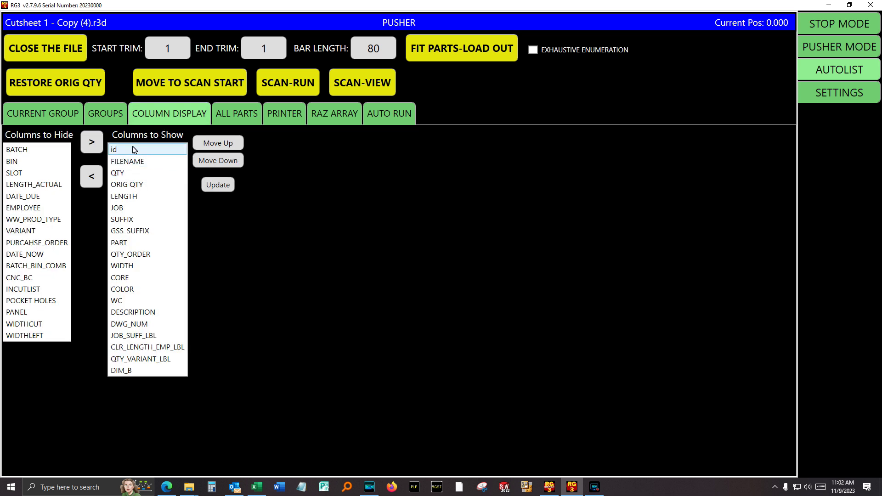
{"action": "left_click", "coordinate": [106, 114]}
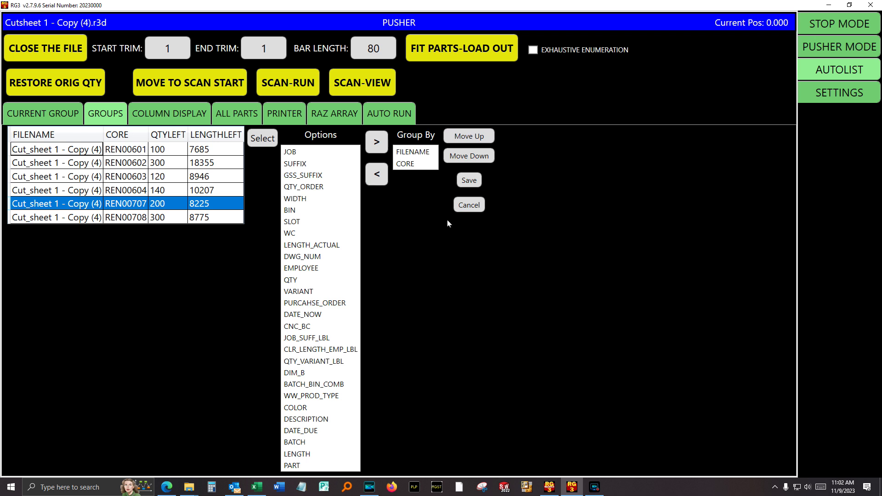
{"action": "left_click", "coordinate": [468, 181]}
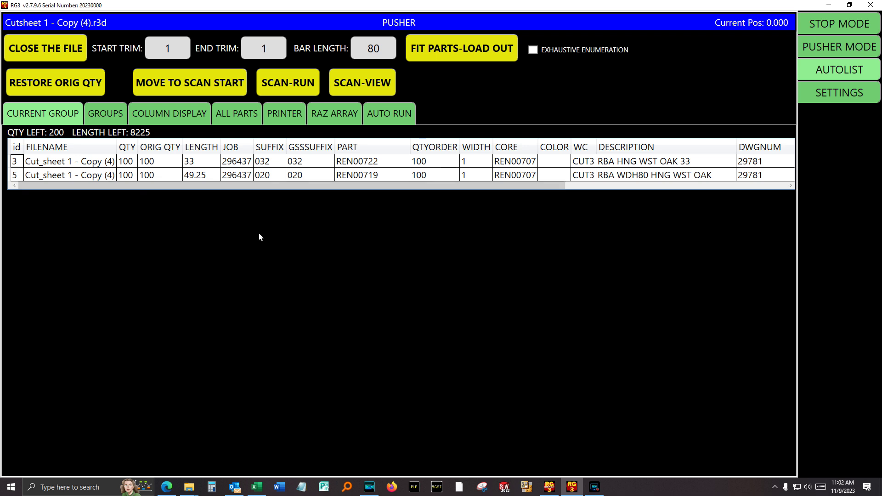
{"action": "left_click", "coordinate": [592, 487]}
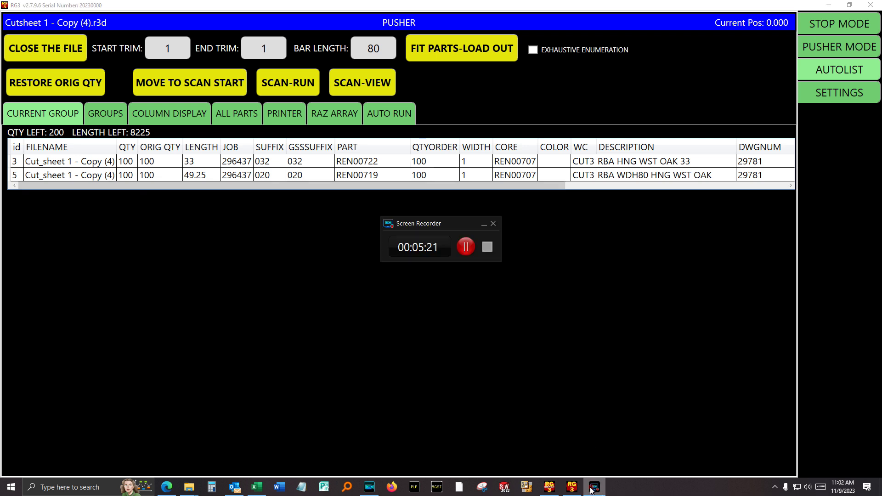